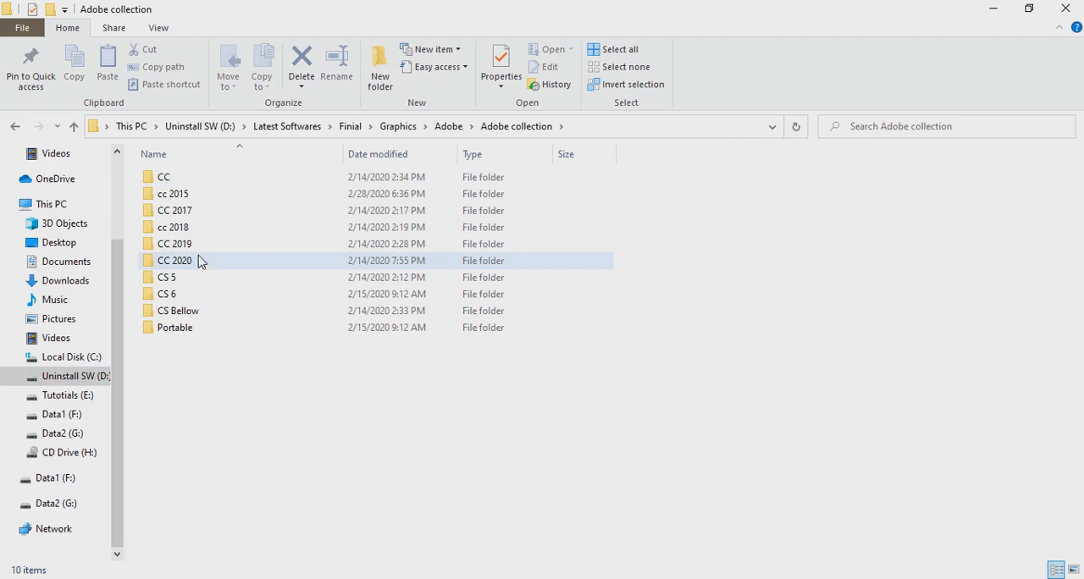
double_click(196, 245)
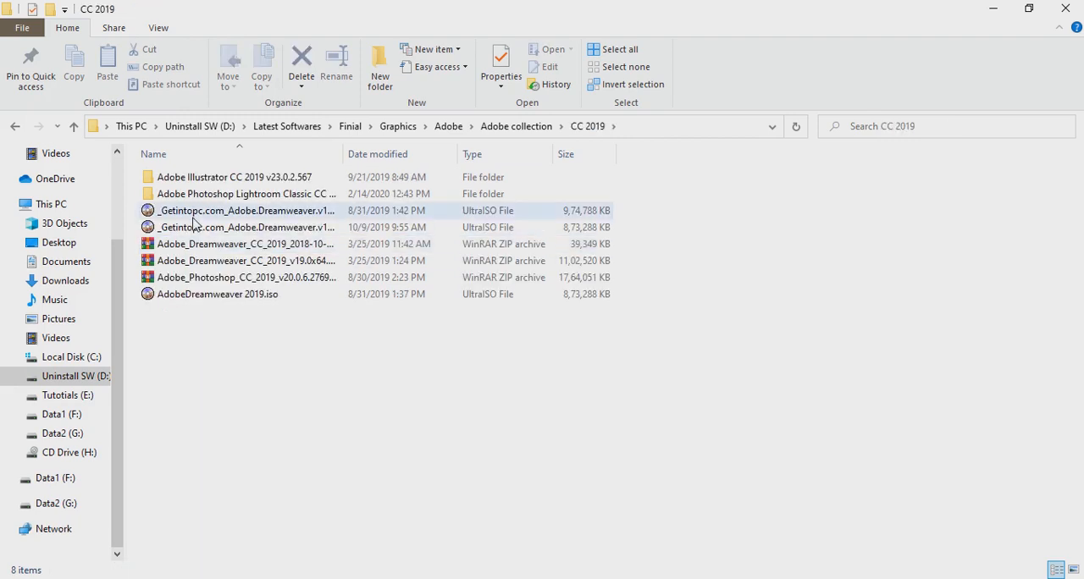
left_click(231, 212)
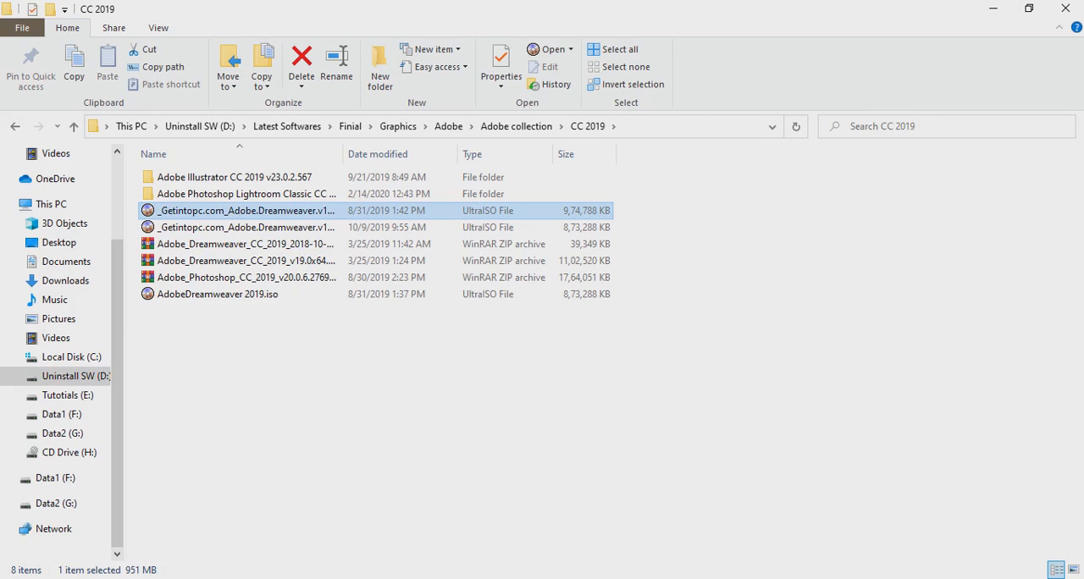
left_click(945, 578)
left_click(935, 564)
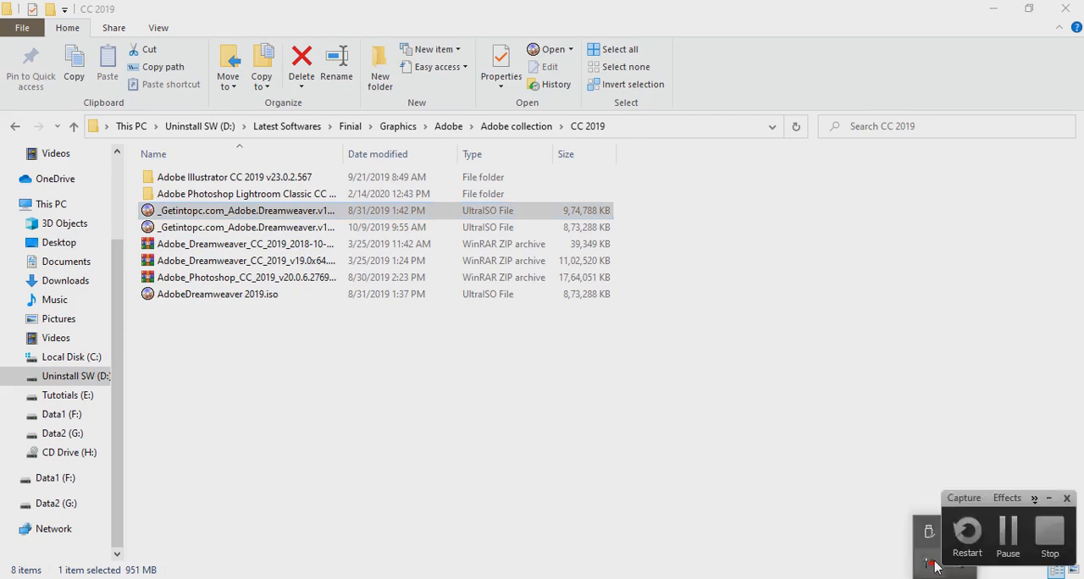
left_click(1006, 542)
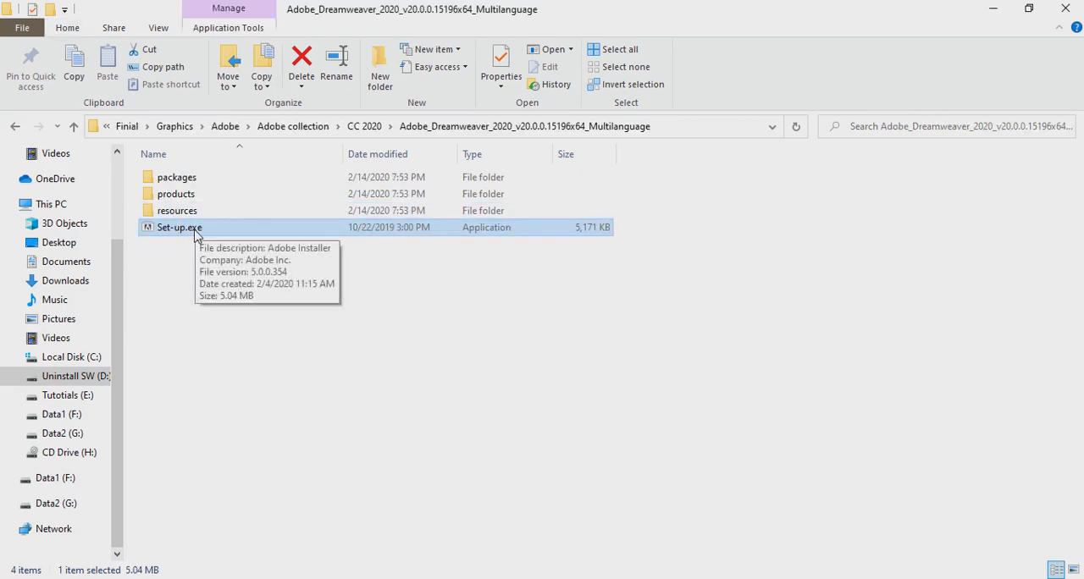
Run Set-up.exe to install Dreamweaver 2020 in English (North America) at the default location, and close the installer once it finishes
double_click(195, 232)
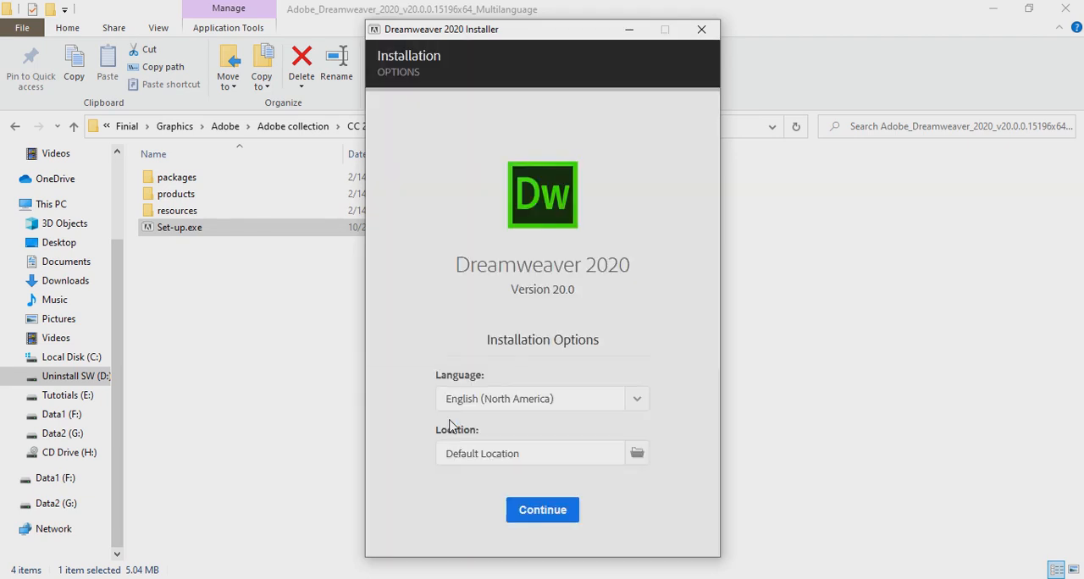
left_click(539, 511)
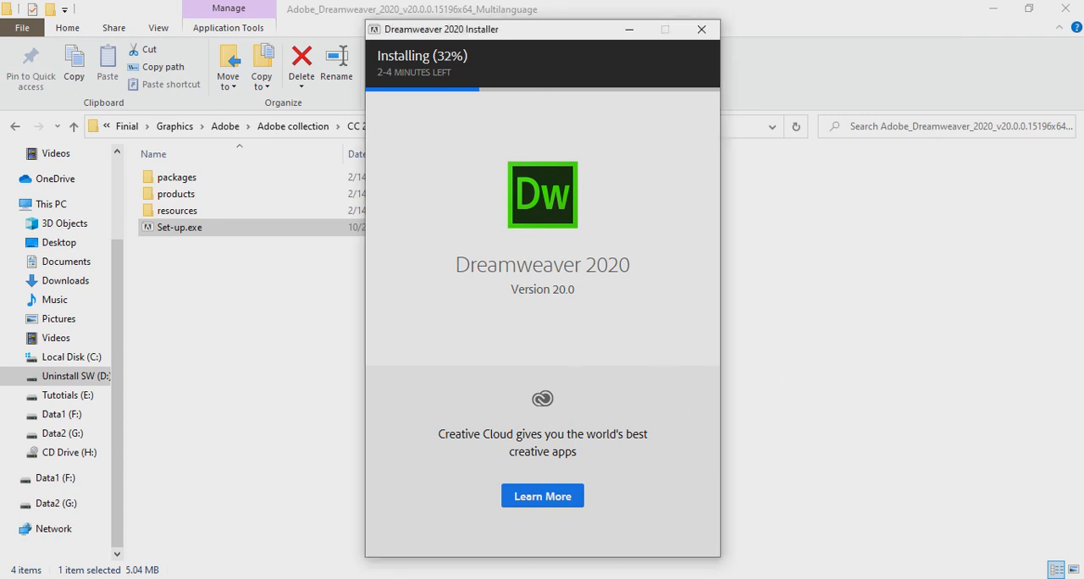
left_click(944, 578)
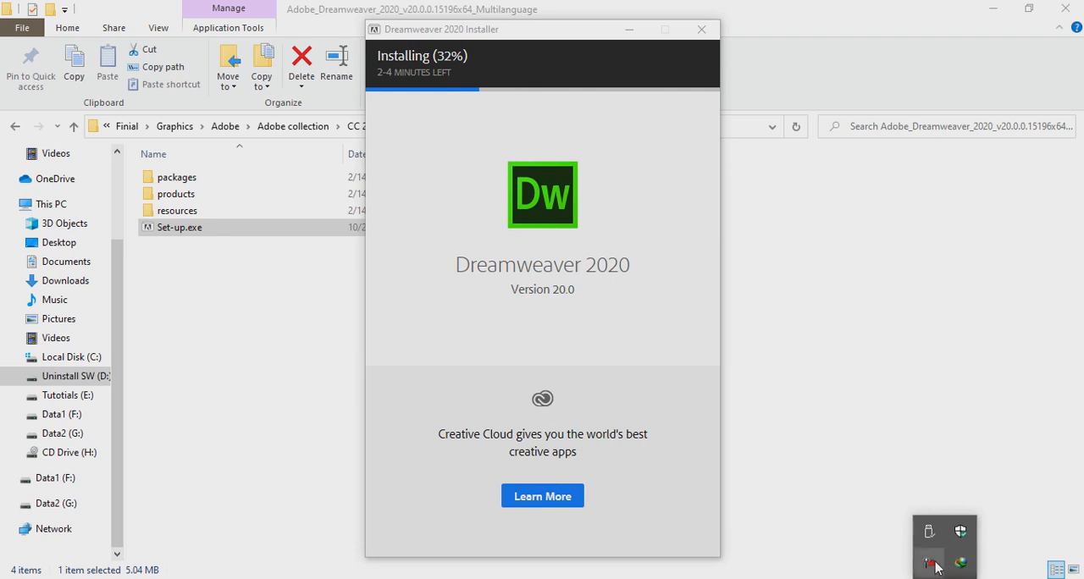
left_click(935, 563)
left_click(1007, 532)
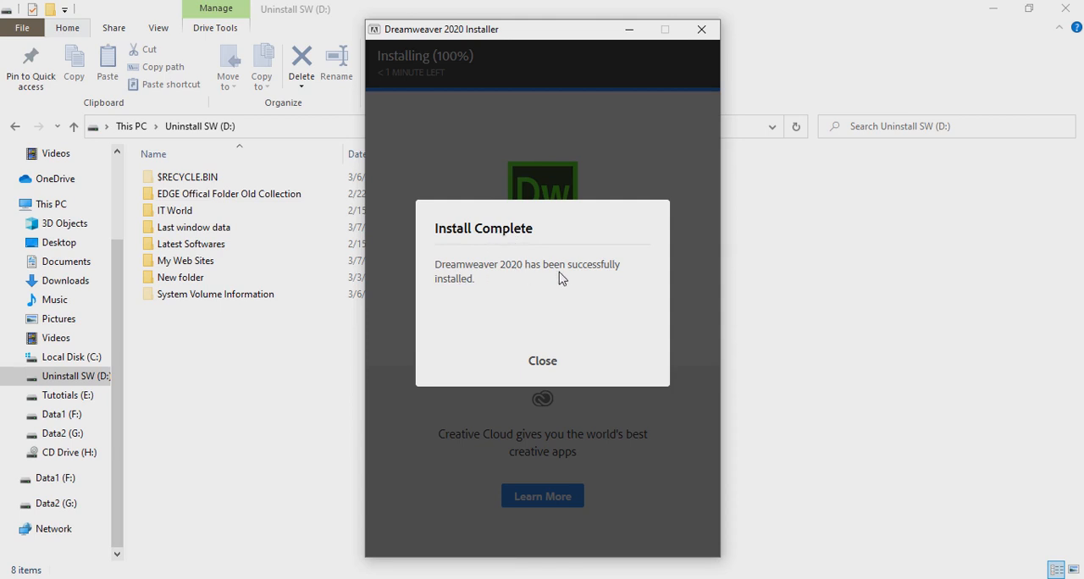
left_click(543, 362)
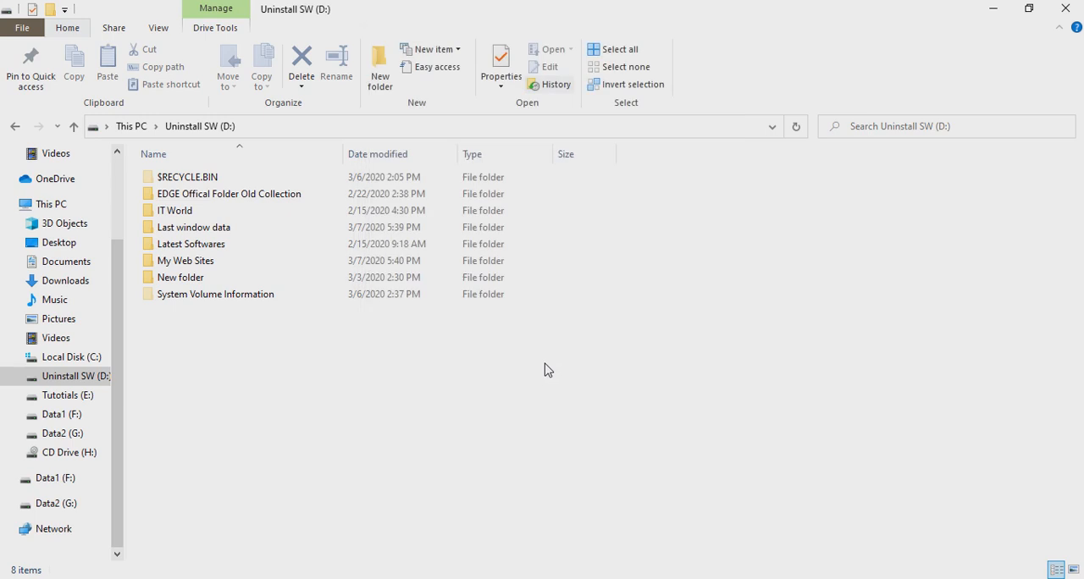
Pin Adobe Dreamweaver 2020 to the Start menu and launch it
key("super")
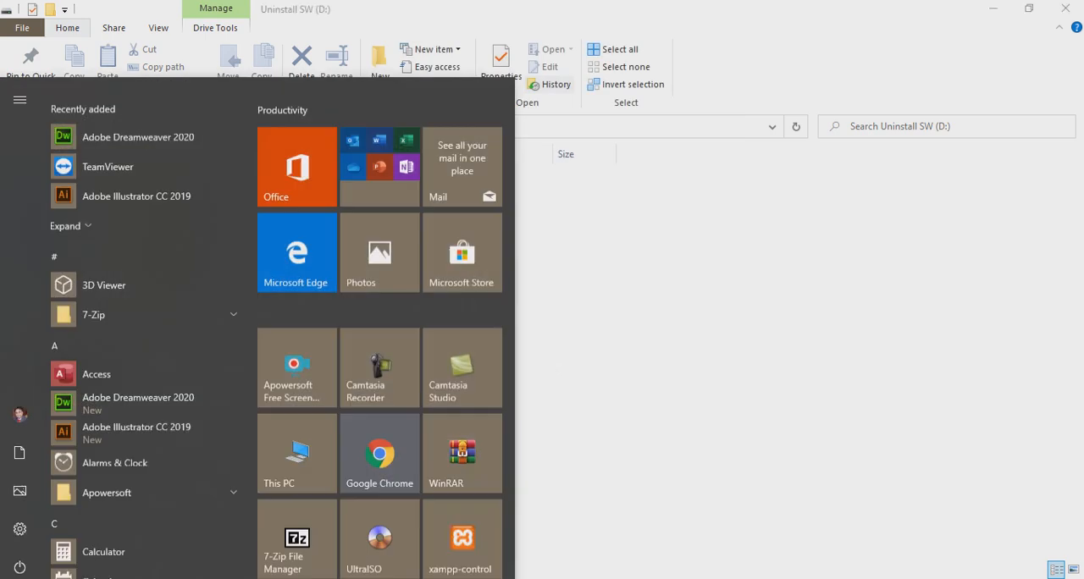
right_click(139, 120)
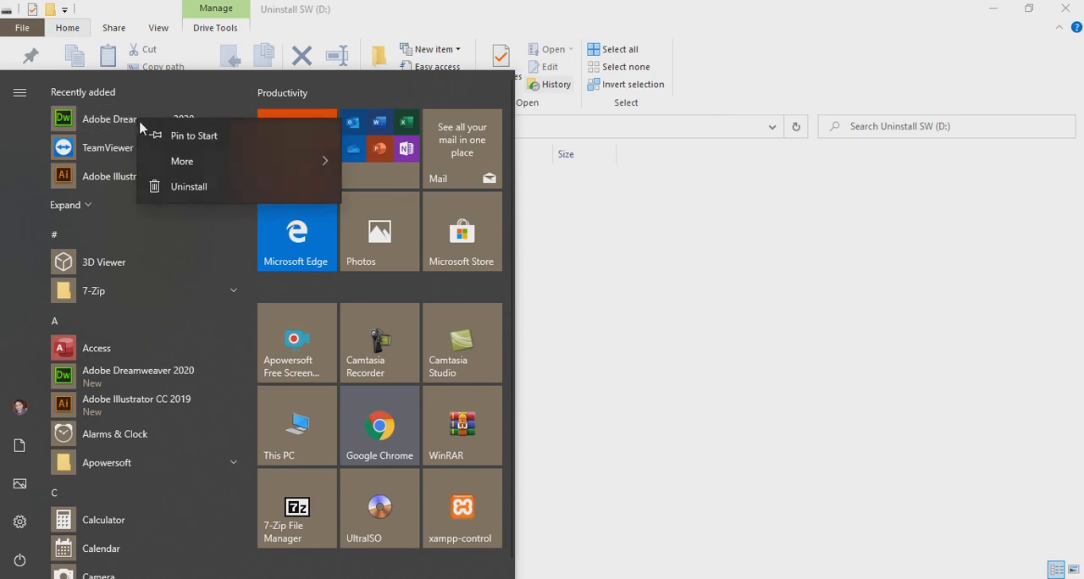
left_click(171, 142)
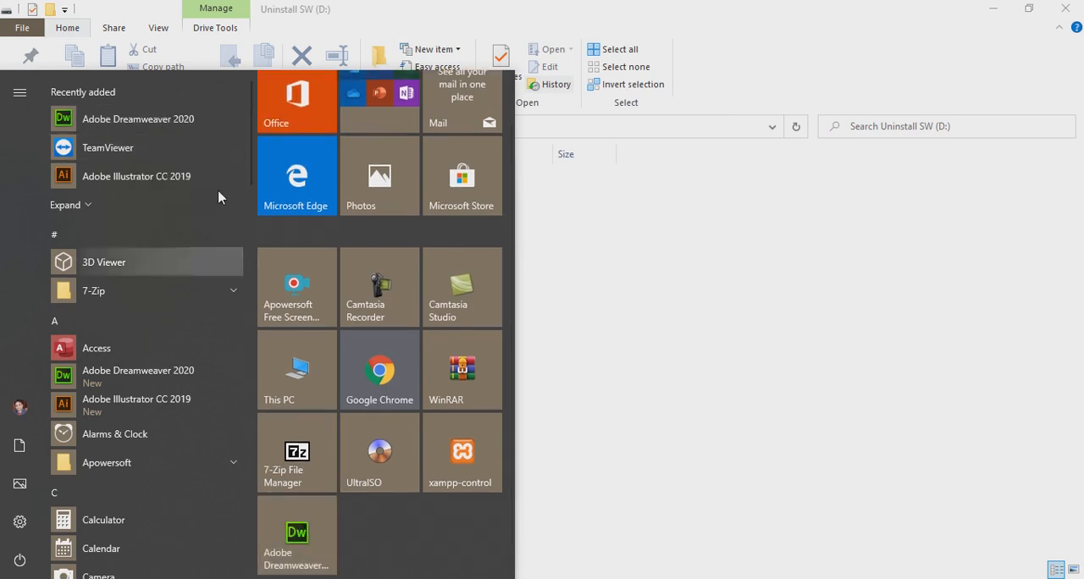
left_click(158, 128)
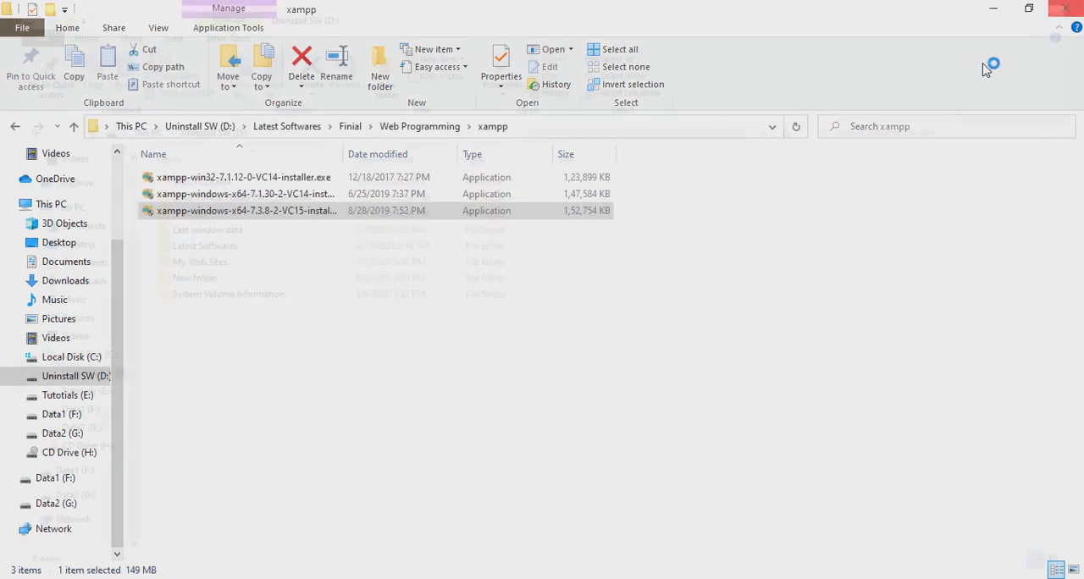
left_click(821, 211)
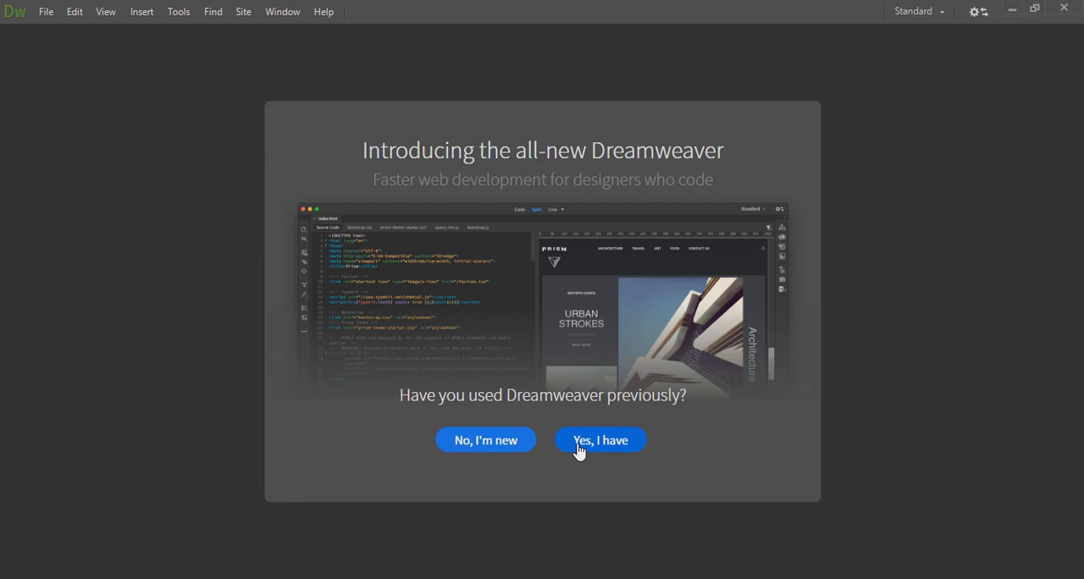
Answer the welcome question as a new user and choose the Developer Workspace
left_click(500, 447)
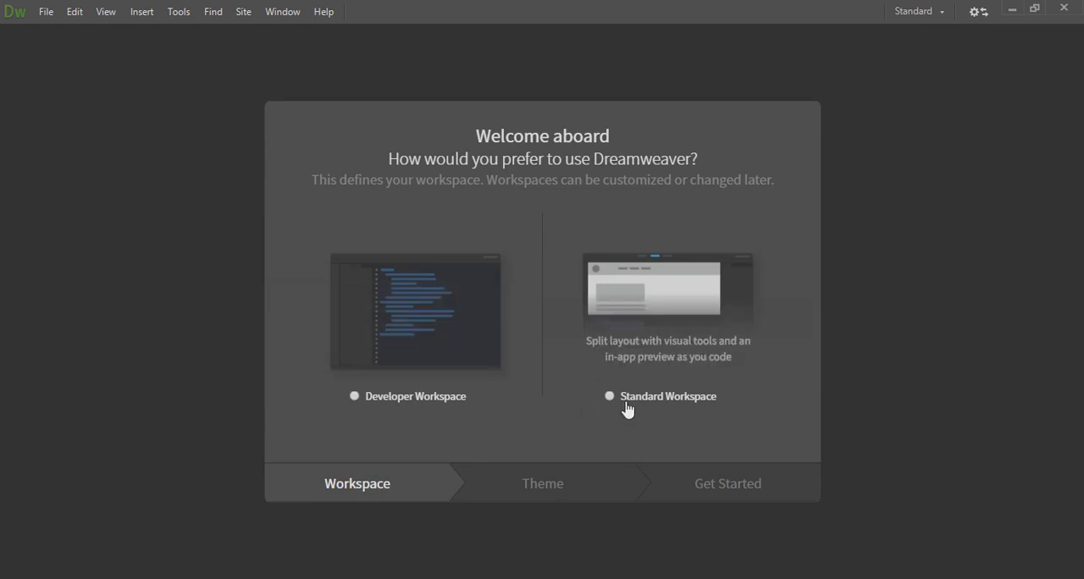
left_click(427, 397)
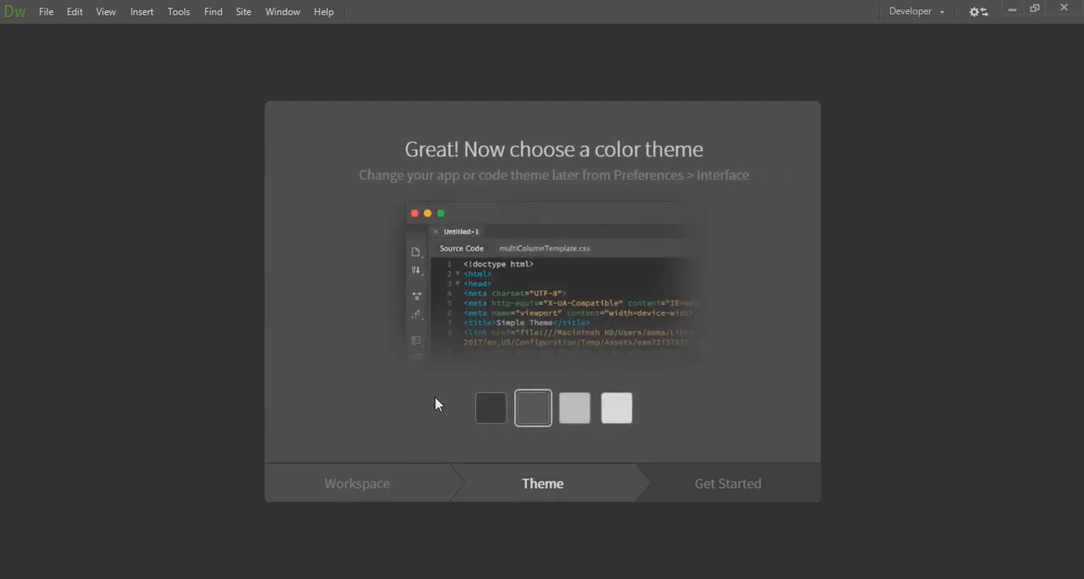
Try the dark color themes and set the light gray theme
left_click(496, 420)
left_click(516, 417)
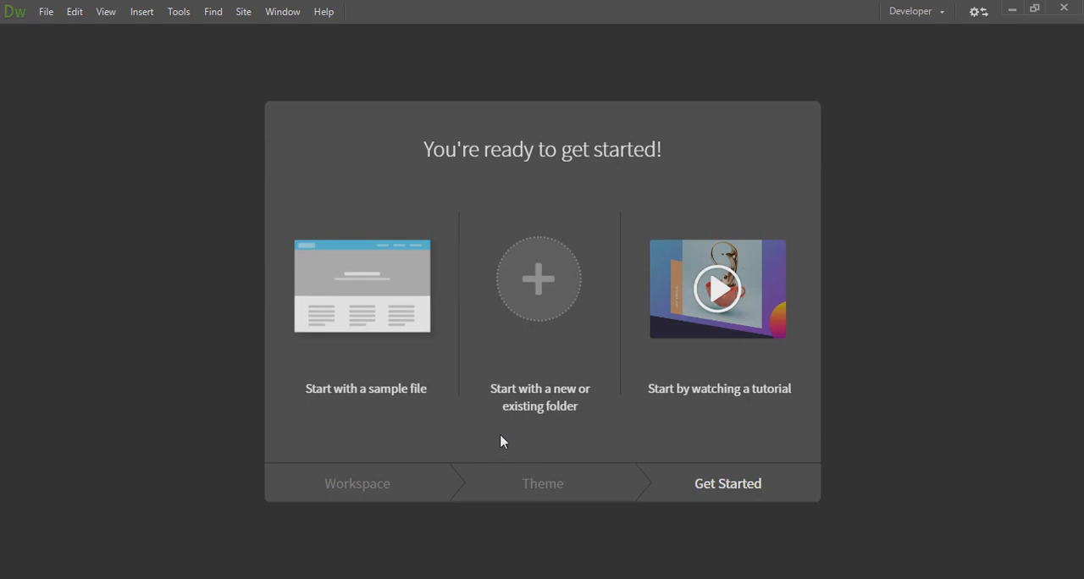
left_click(513, 485)
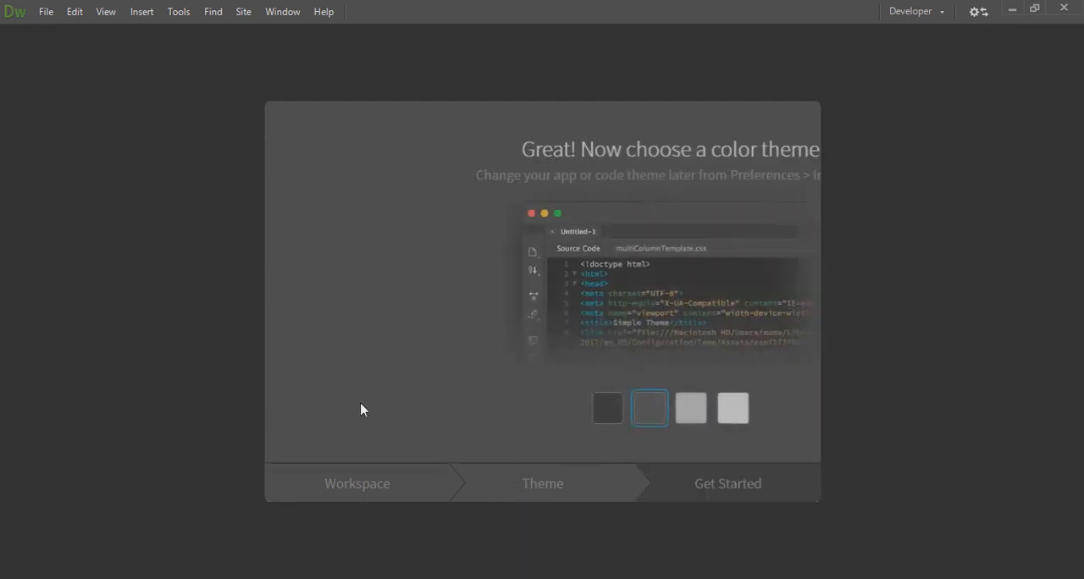
left_click(474, 413)
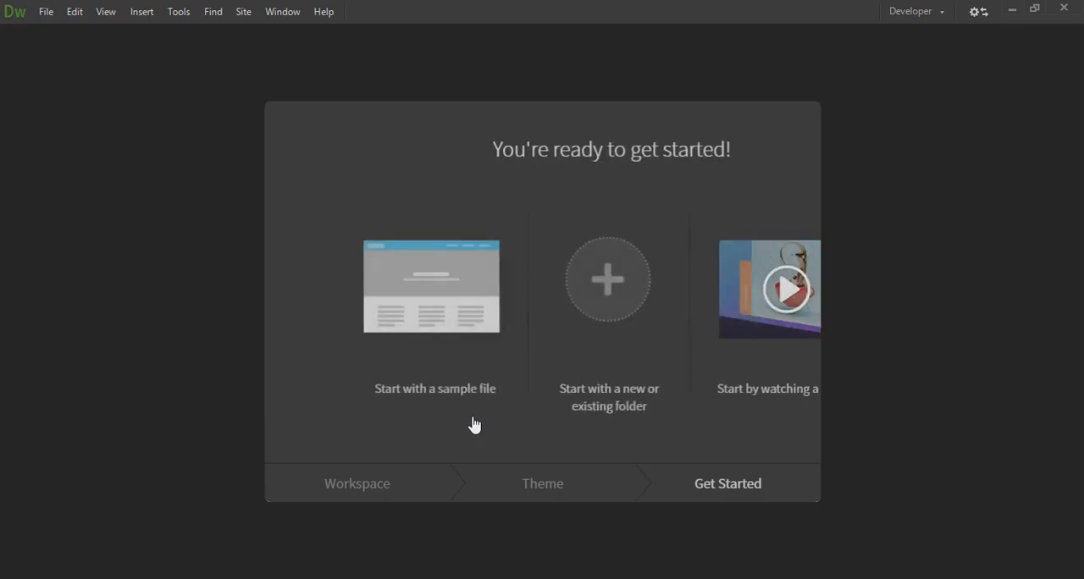
left_click(525, 497)
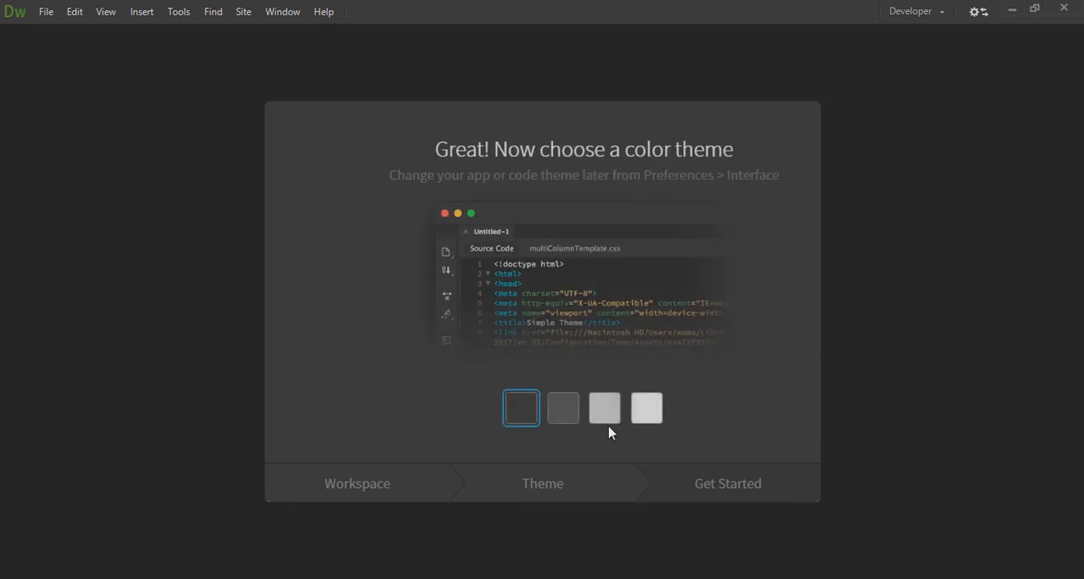
left_click(564, 407)
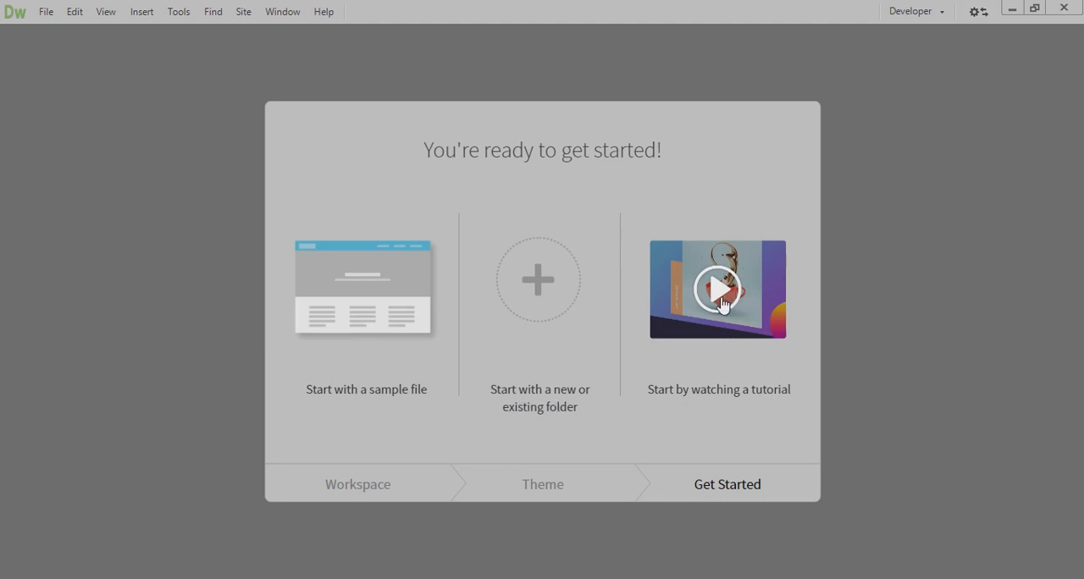
Finish the welcome setup by starting with a sample file, and close the Untitled-1 document
left_click(355, 380)
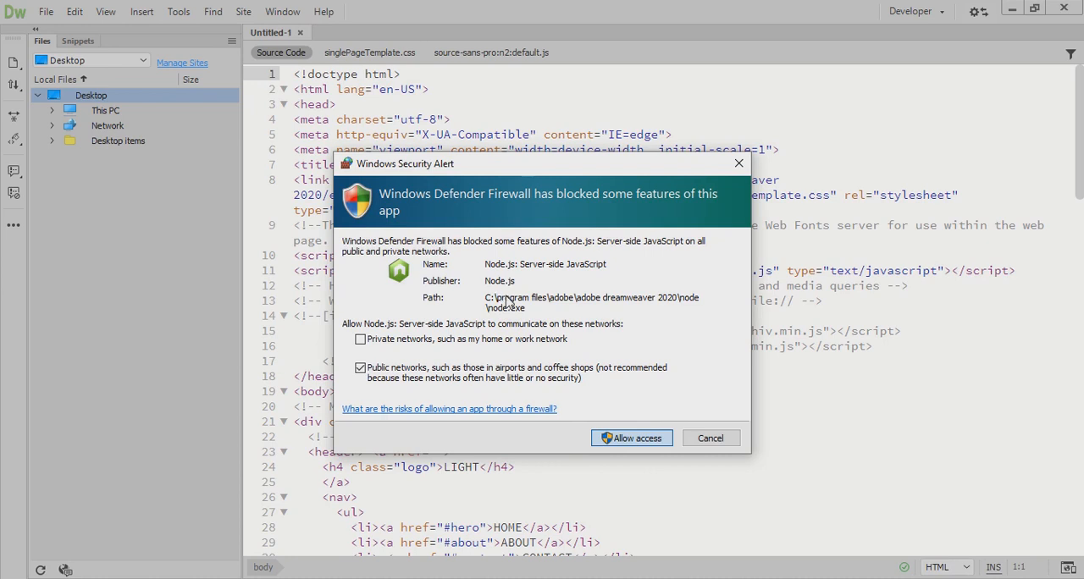
left_click(300, 33)
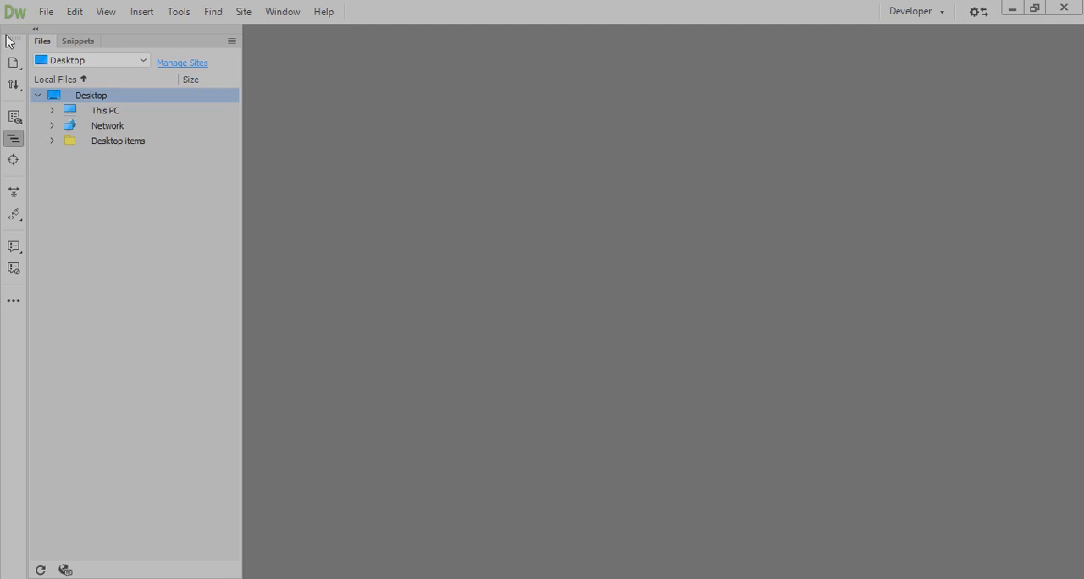
Create a new site through Manage Sites and set its site name to databasework
left_click(75, 61)
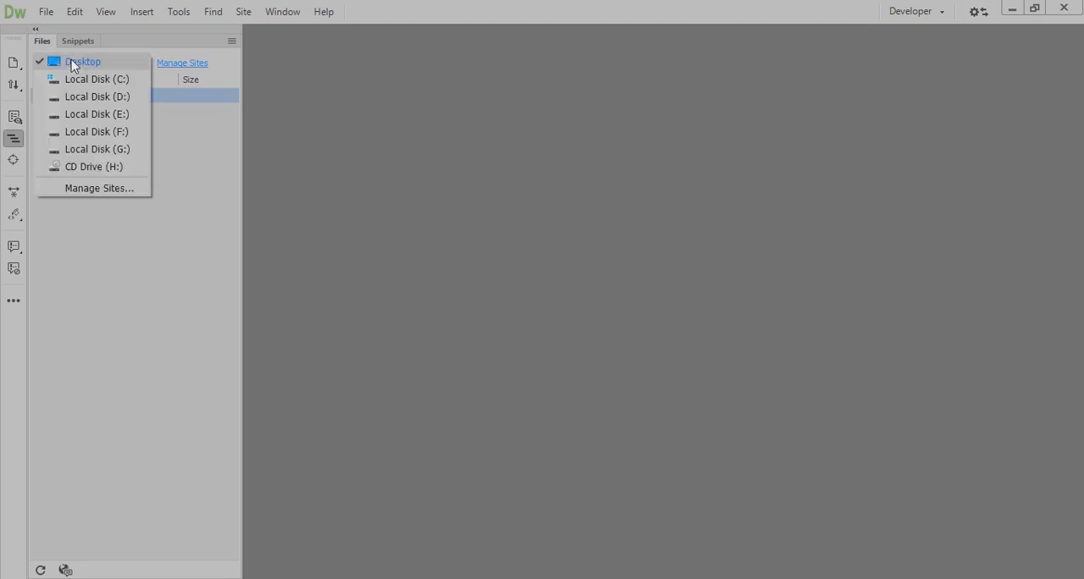
left_click(76, 187)
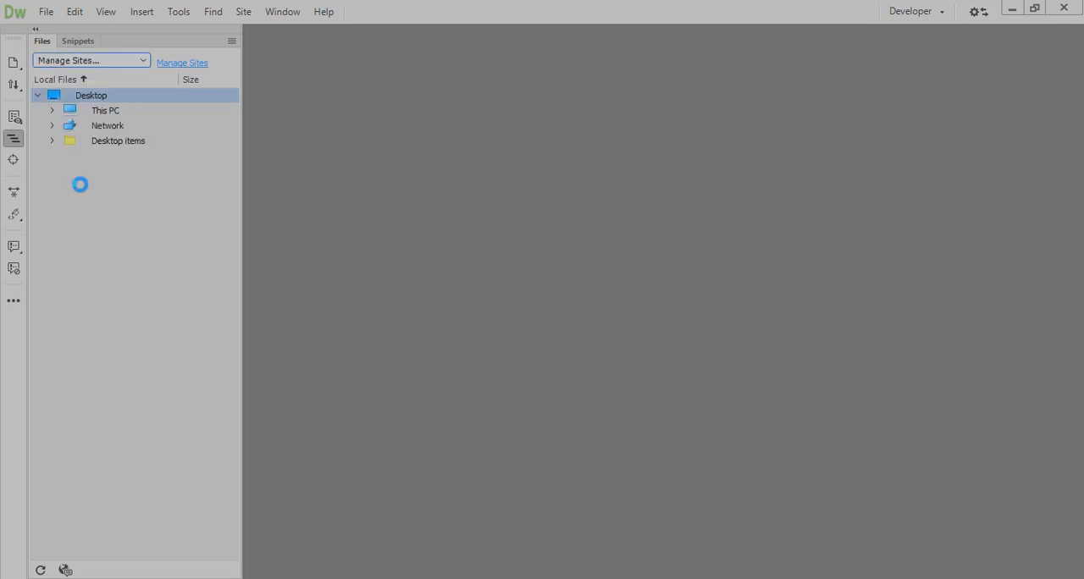
left_click(778, 416)
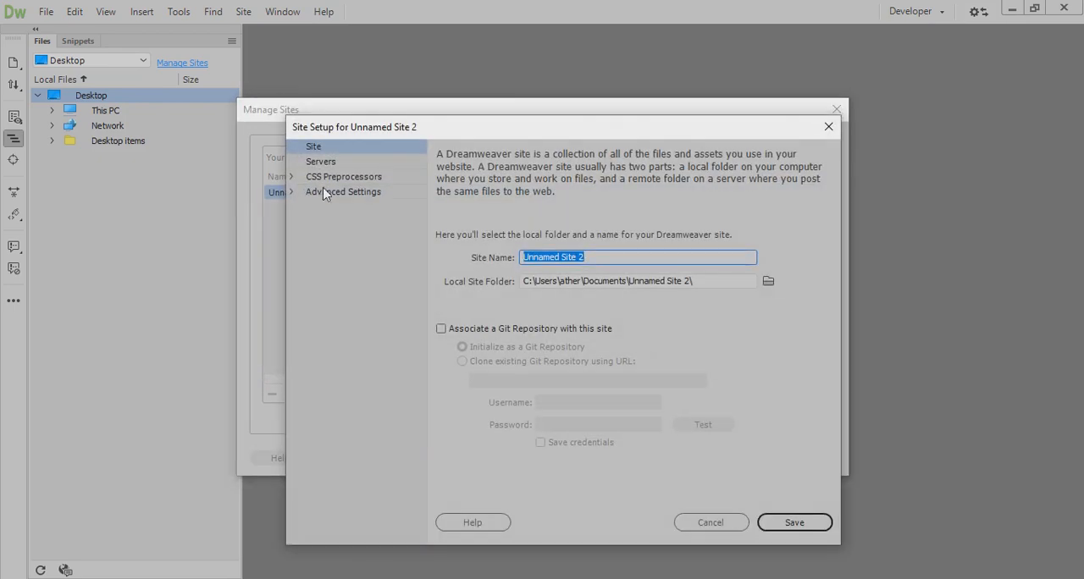
left_click(321, 151)
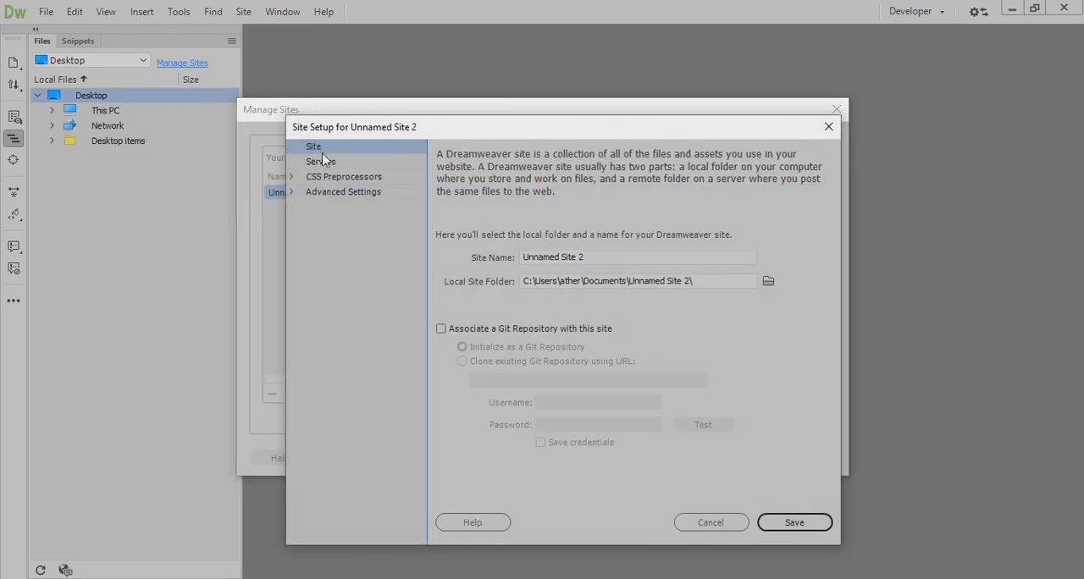
left_click(590, 259)
type("My")
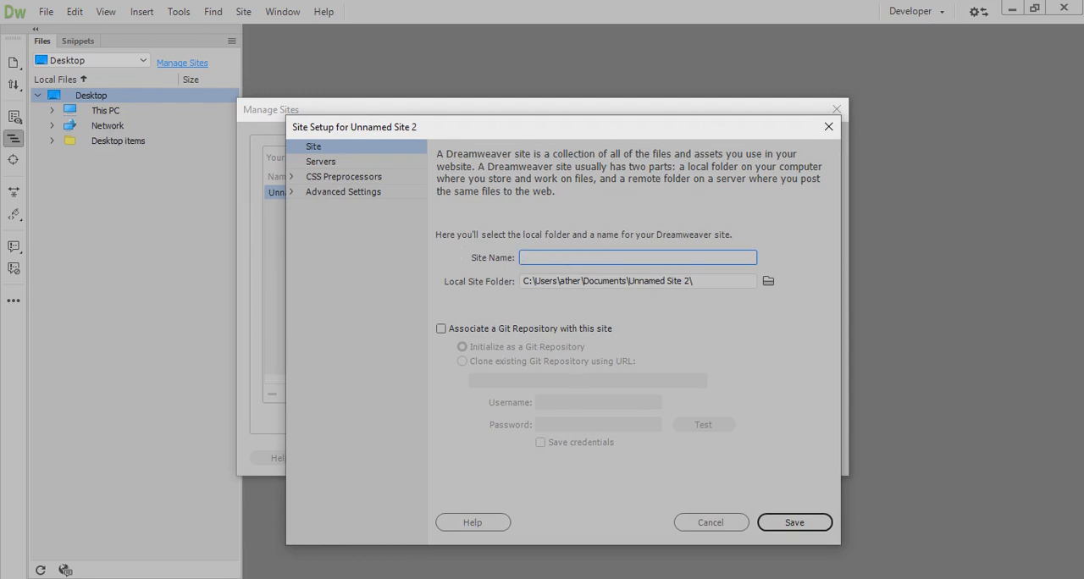
type("databasewo")
Browse for the local site folder and open C:\xampp\htdocs in the root folder chooser
left_click(768, 282)
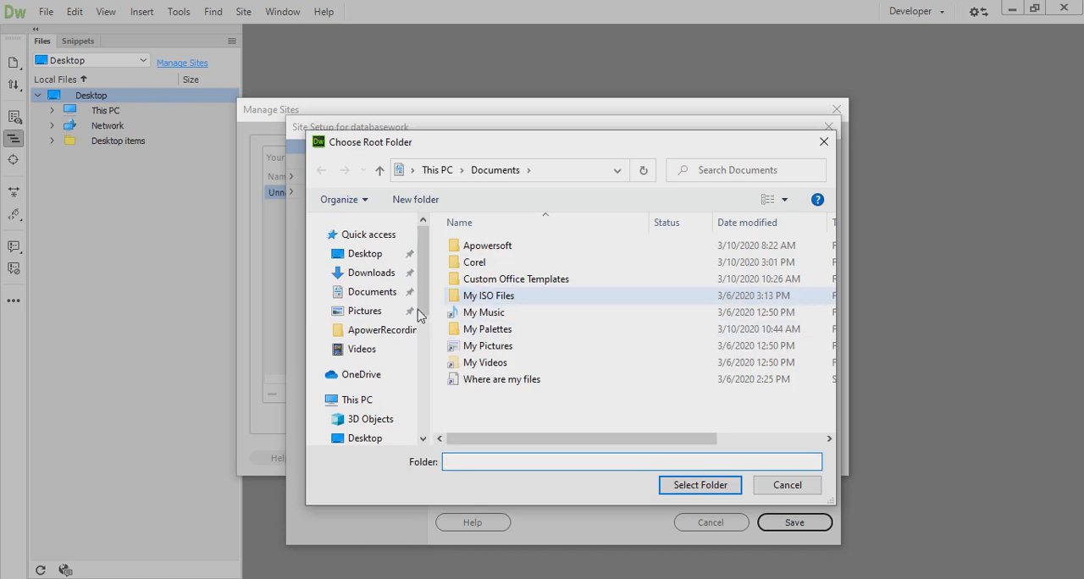
left_click(397, 398)
scroll(513, 351, "down", 5)
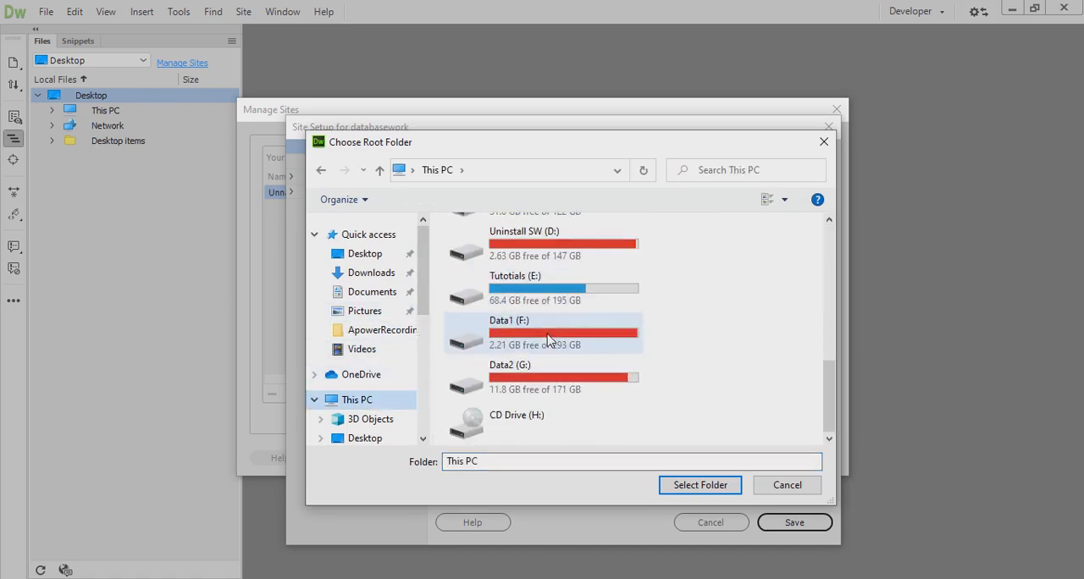
scroll(542, 318, "up", 1)
double_click(542, 317)
scroll(515, 406, "down", 2)
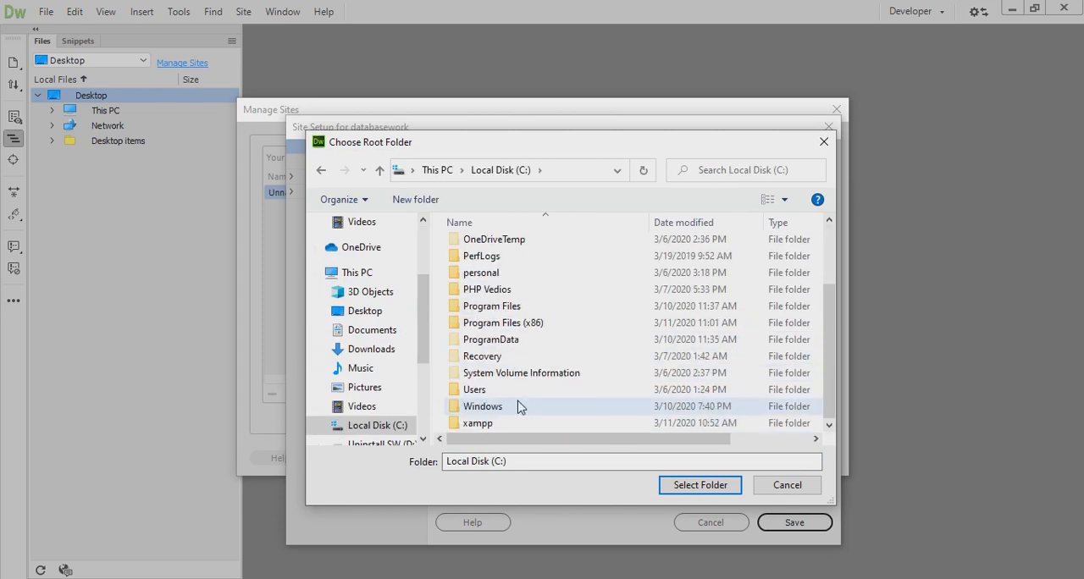
double_click(479, 426)
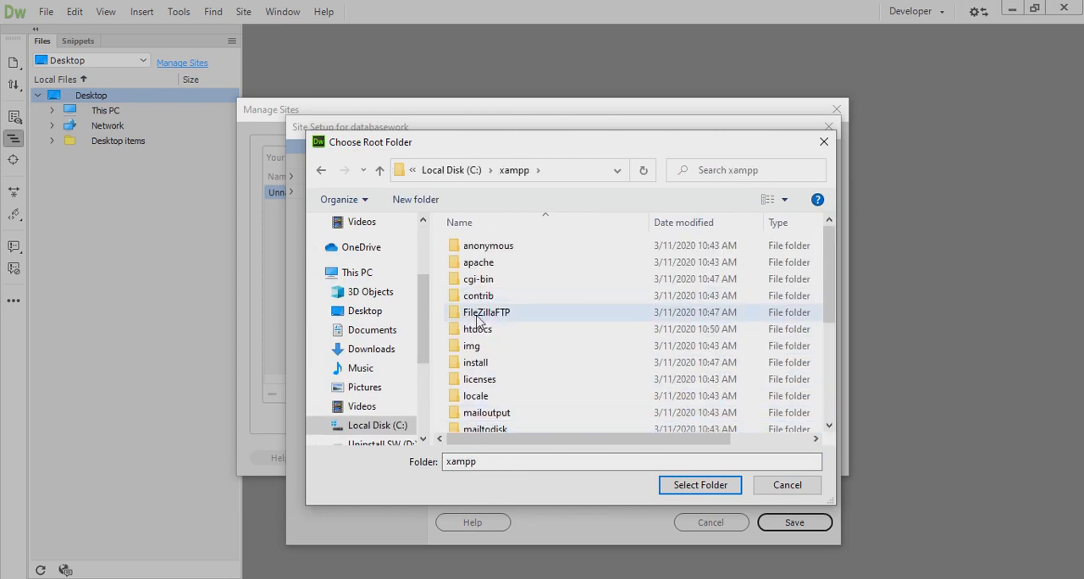
double_click(483, 334)
Rename the database folder in htdocs to databasework and select it as the local site folder
double_click(479, 268)
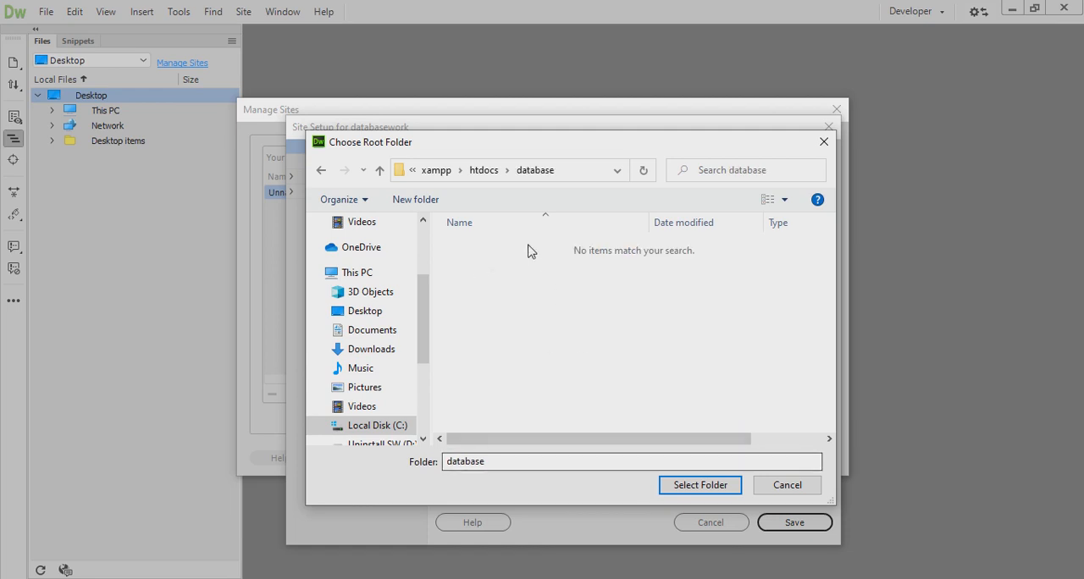
left_click(486, 170)
left_click(491, 262)
key("F2")
key("Right")
type("work")
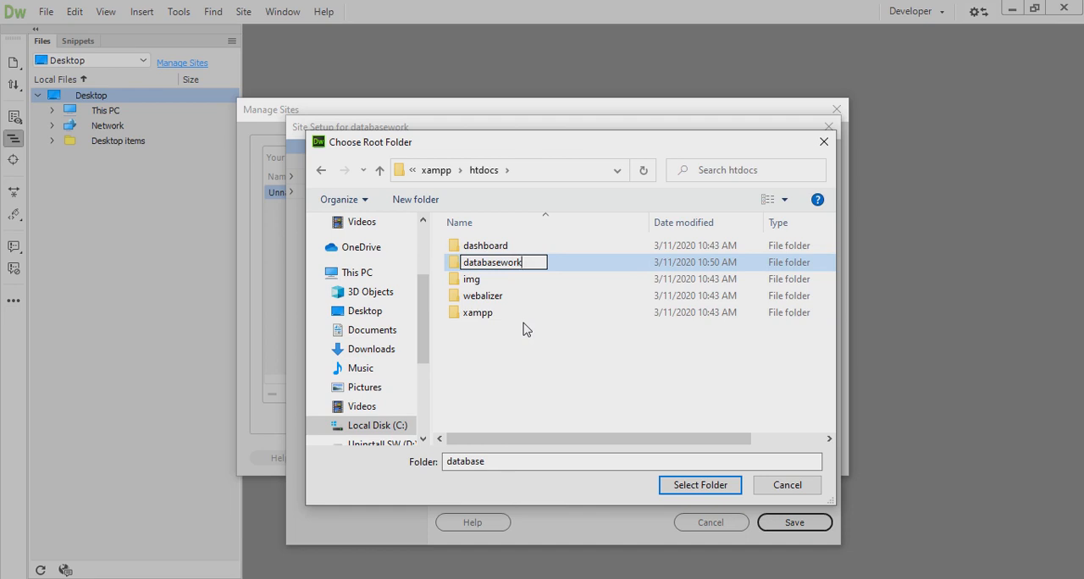
left_click(524, 329)
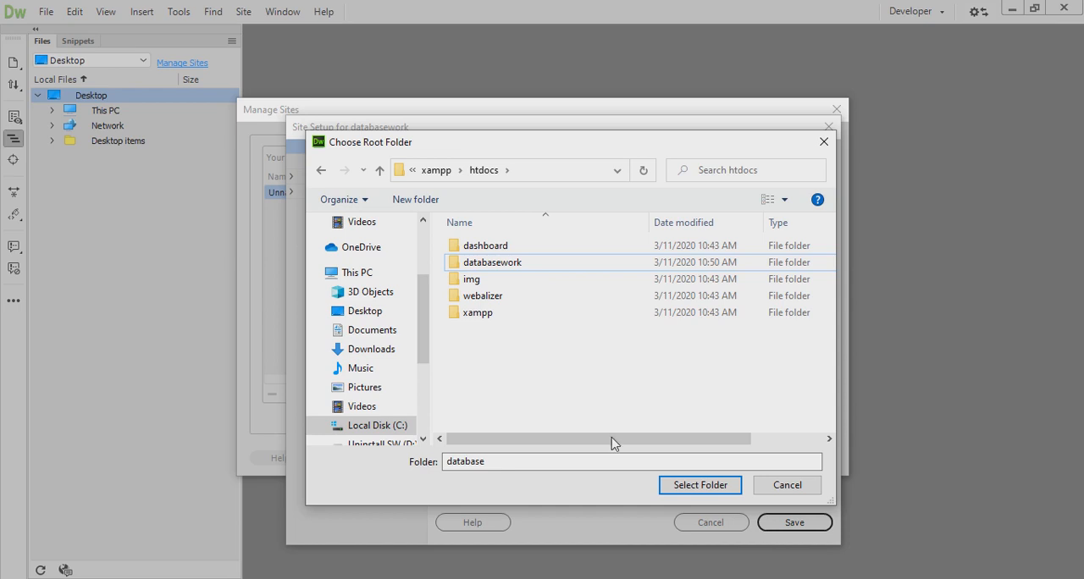
left_click(513, 264)
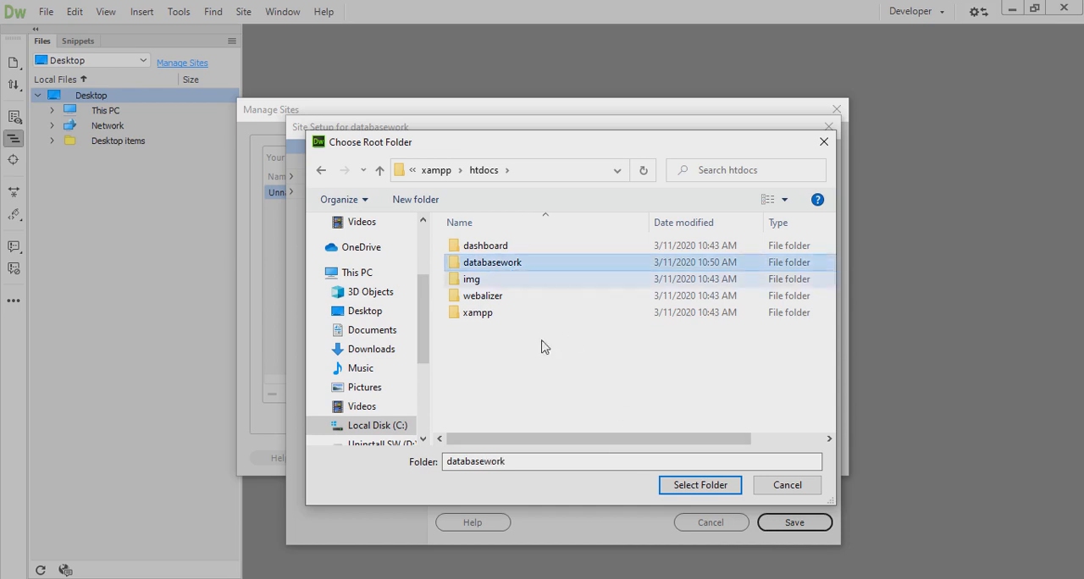
left_click(700, 485)
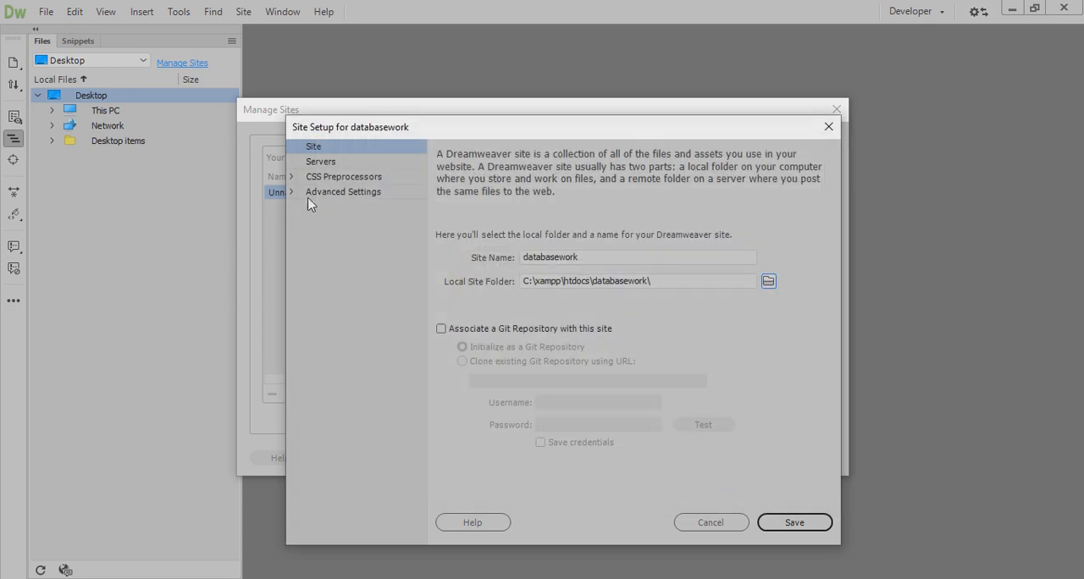
Browse for the site's default images folder and create a new folder named images inside databasework
left_click(333, 192)
left_click(576, 156)
left_click(793, 156)
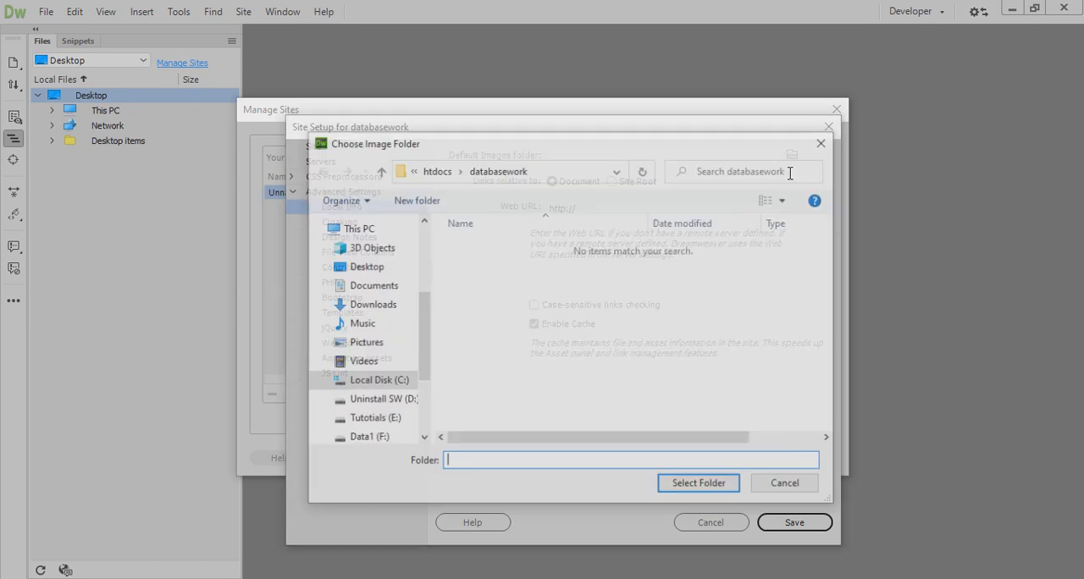
right_click(501, 298)
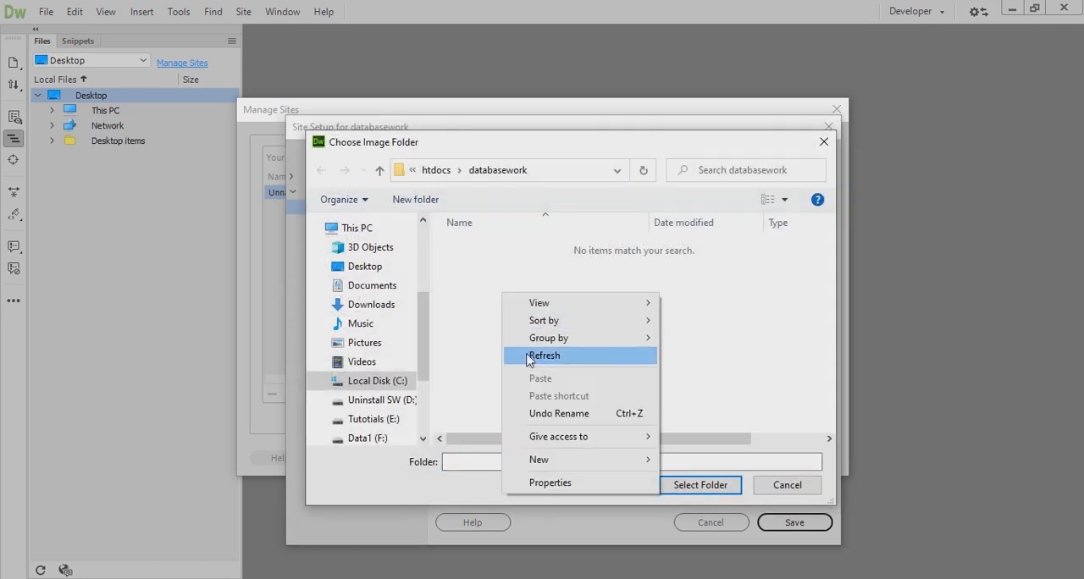
mouse_move(593, 461)
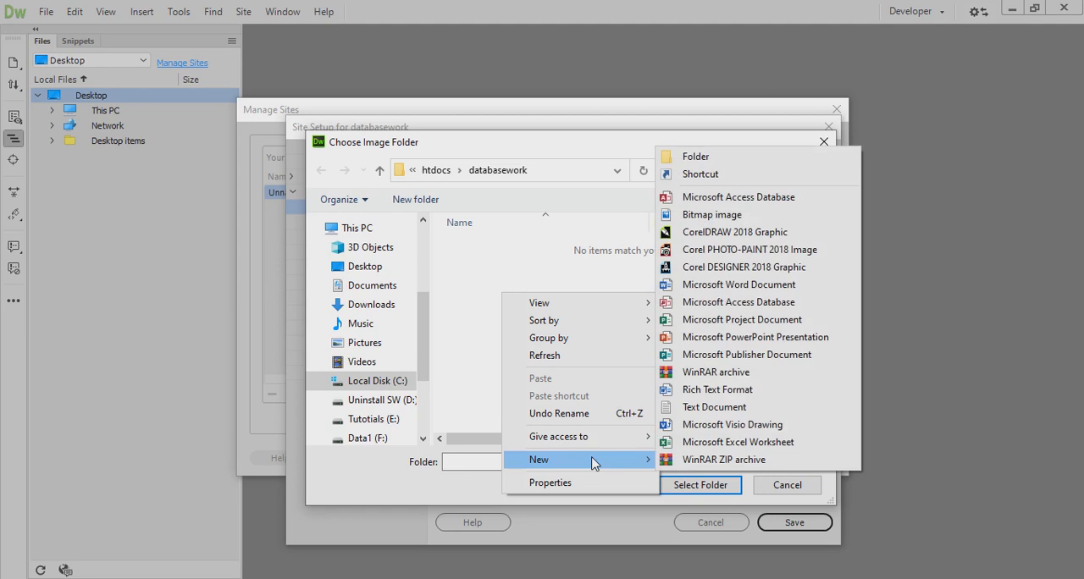
left_click(702, 165)
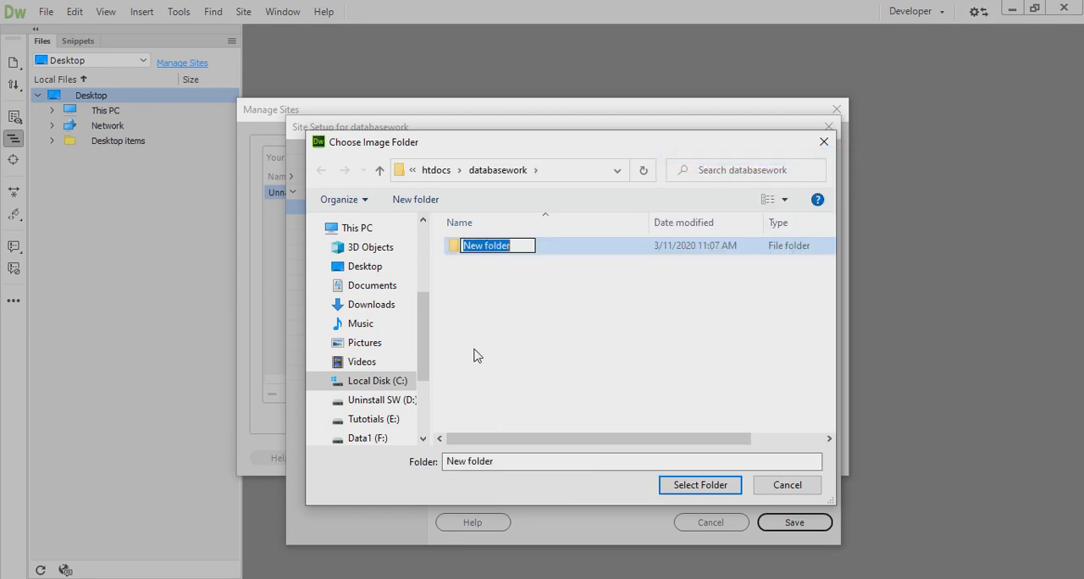
type("images")
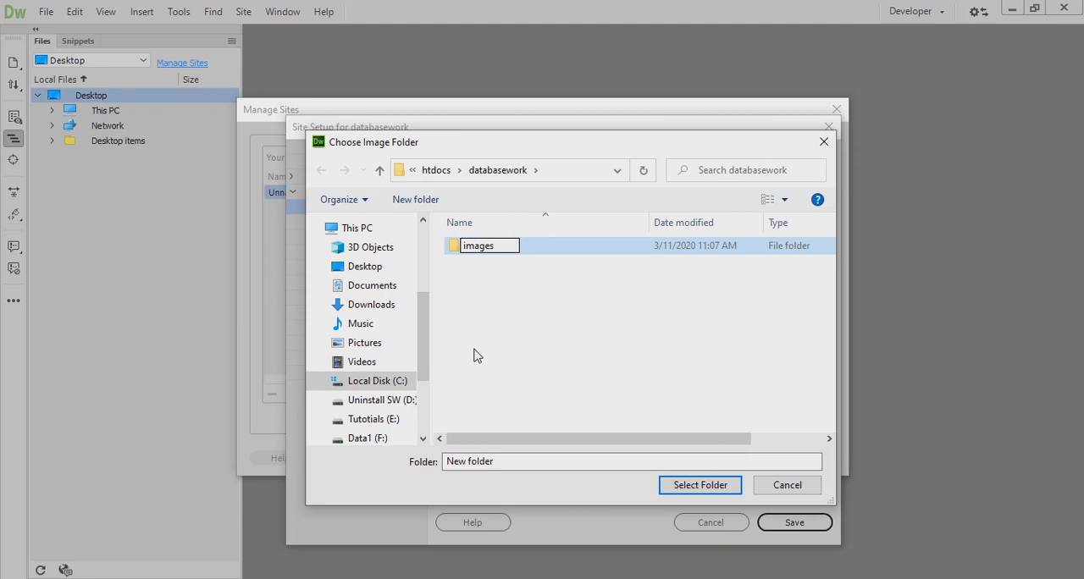
left_click(474, 356)
Select images as the default images folder, then save the databasework site definition and finish managing sites
left_click(497, 252)
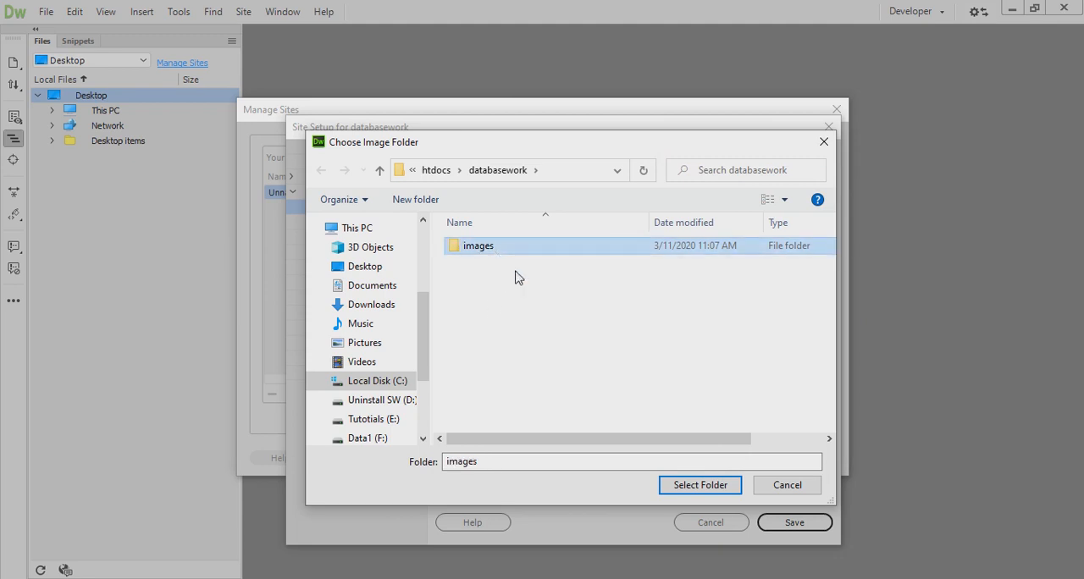
left_click(690, 486)
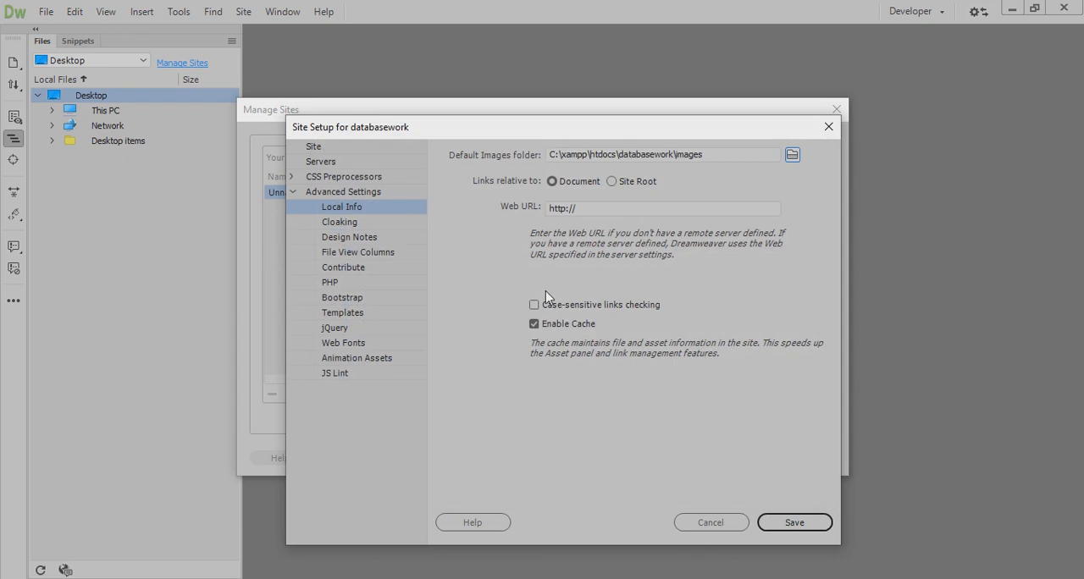
left_click(785, 520)
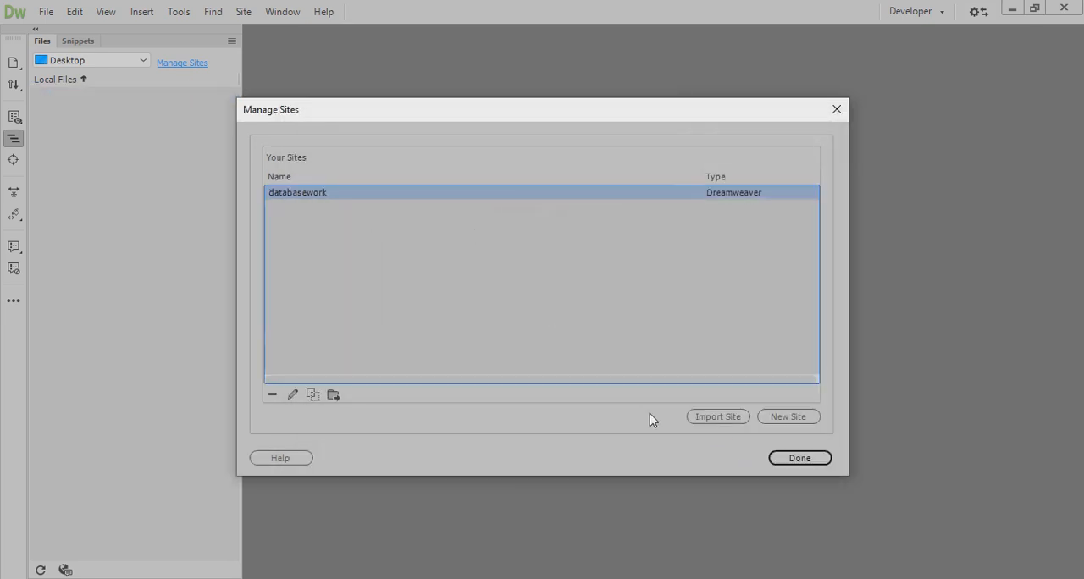
left_click(797, 464)
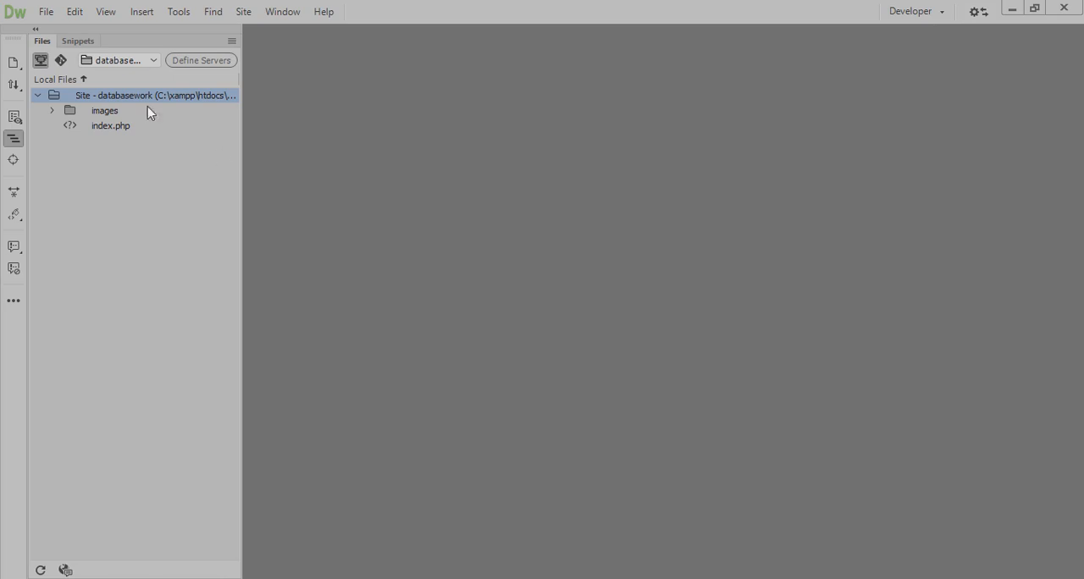
Open index.php from the databasework site files and place the cursor on the empty line 4
left_click(111, 127)
double_click(111, 126)
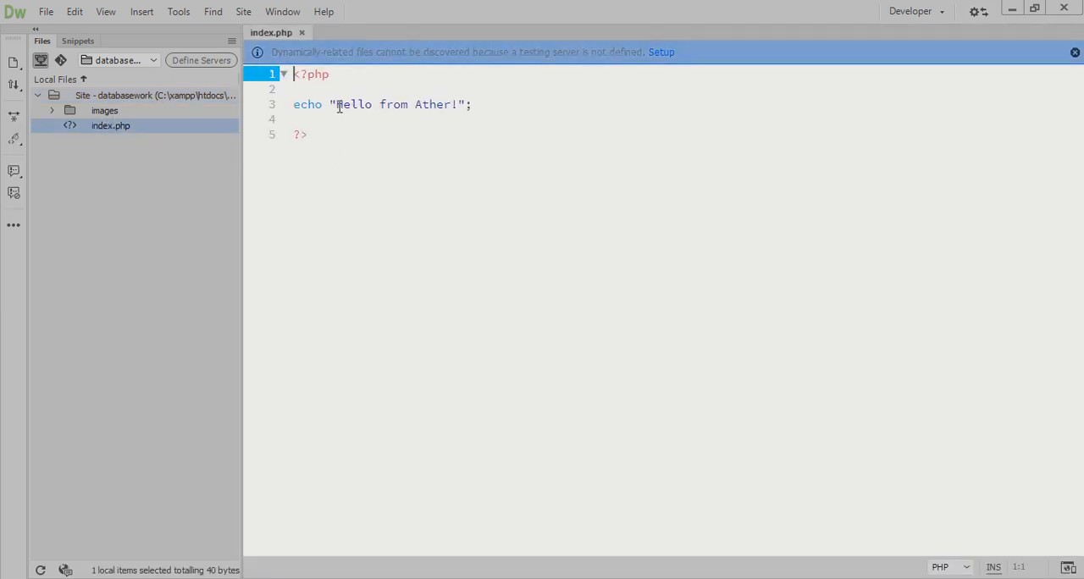
left_click(492, 115)
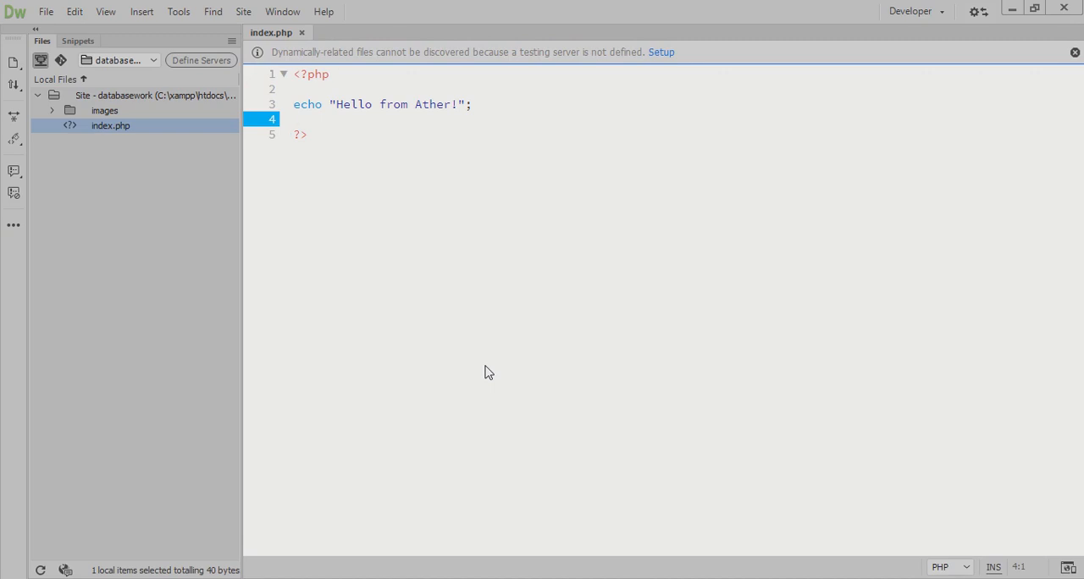
Switch from the open index.php document to another application window
left_click(804, 578)
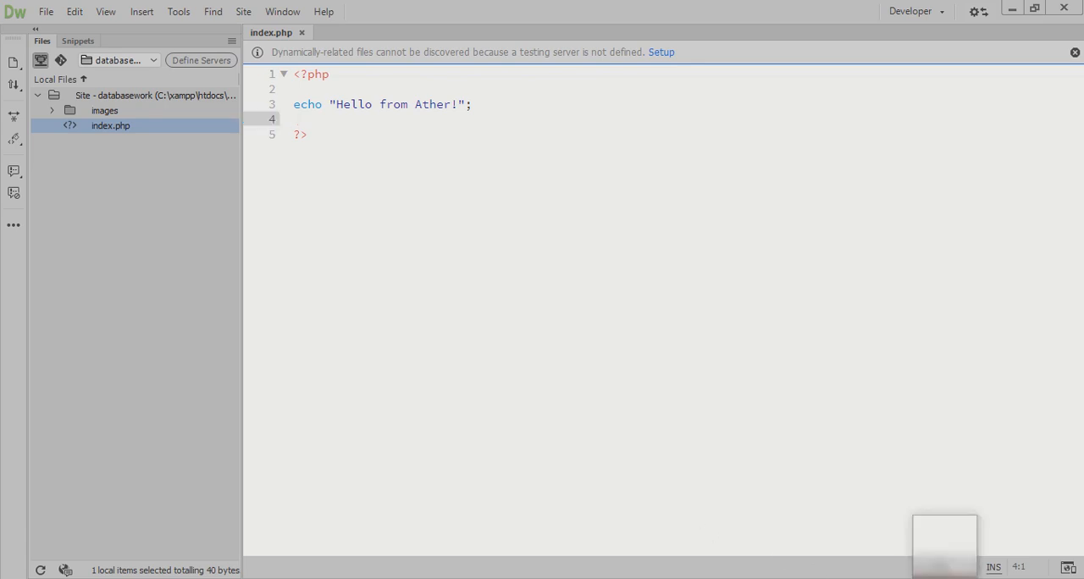